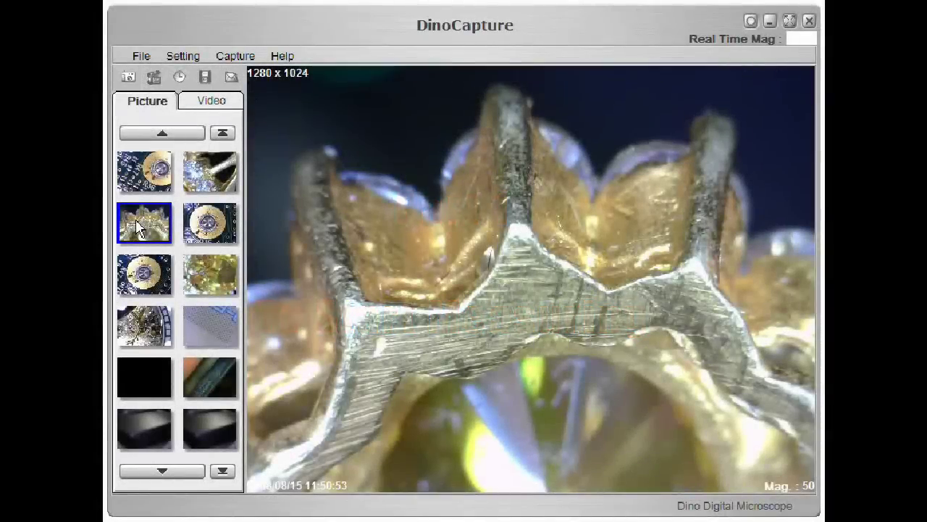
- Open the ring close-up photo from the gallery and nudge its viewer window down-right
{"action": "double_click", "coordinate": [139, 228]}
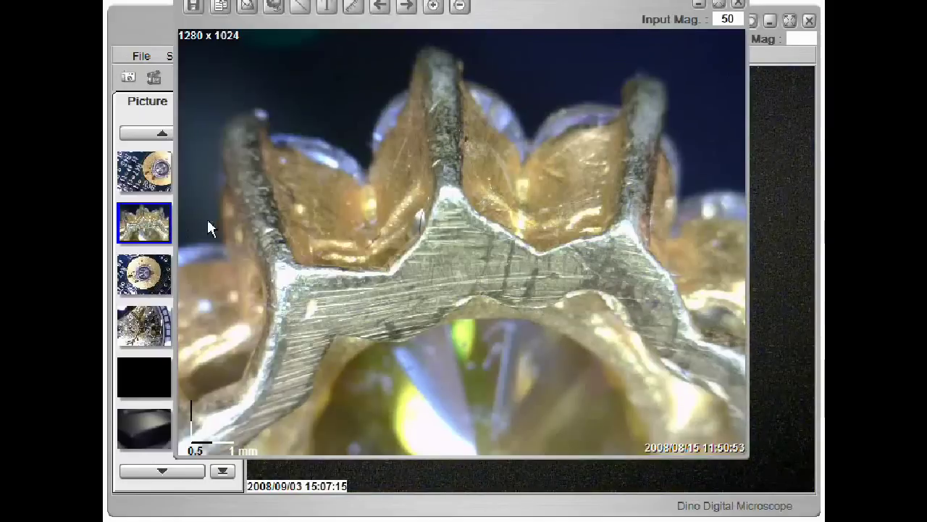
{"action": "left_click_drag", "start_coordinate": [540, 21], "coordinate": [598, 59]}
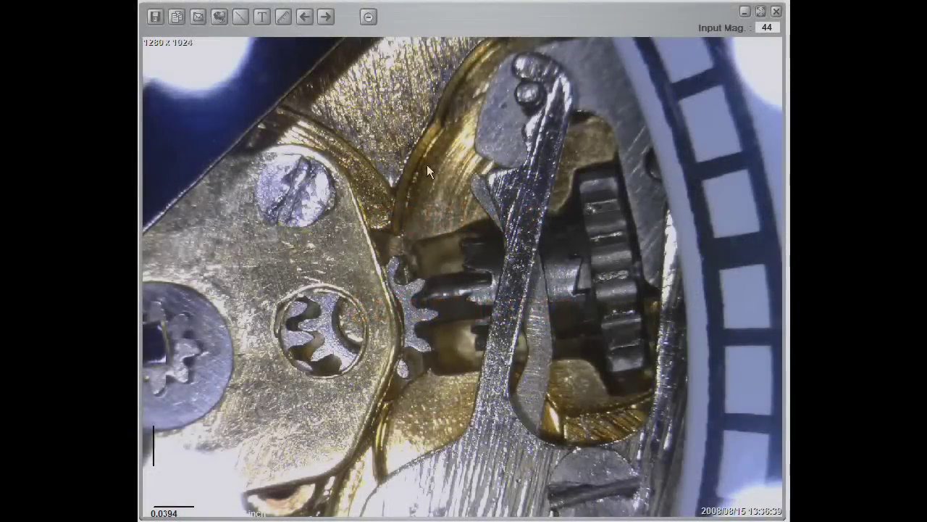
{"action": "left_click", "coordinate": [267, 13]}
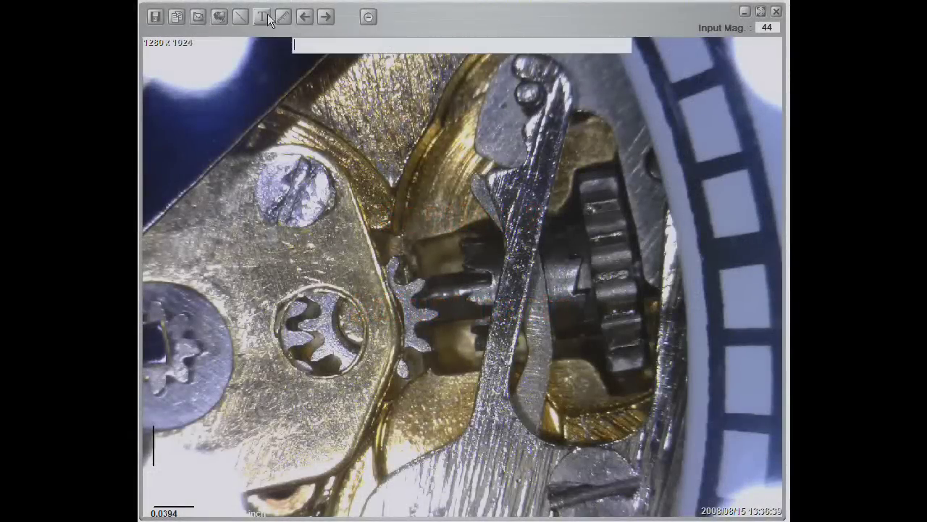
{"action": "left_click", "coordinate": [282, 16]}
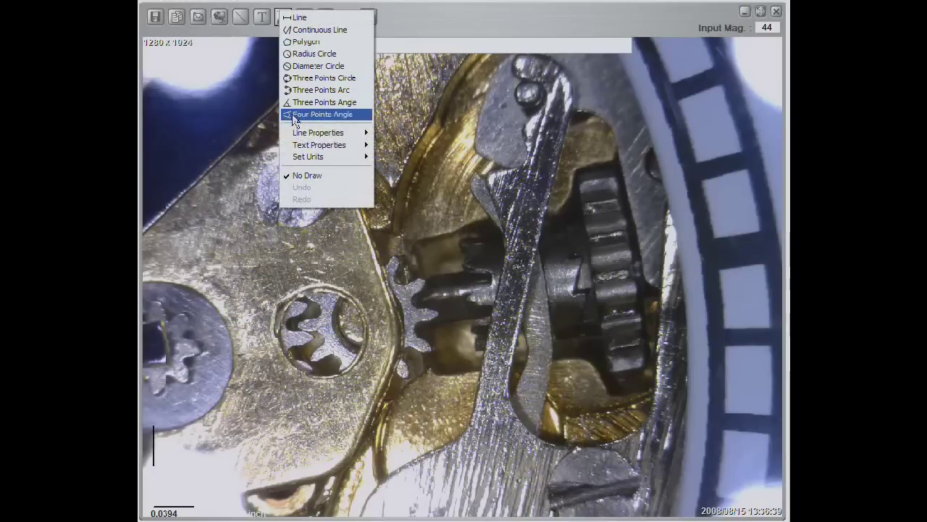
{"action": "mouse_move", "coordinate": [298, 135]}
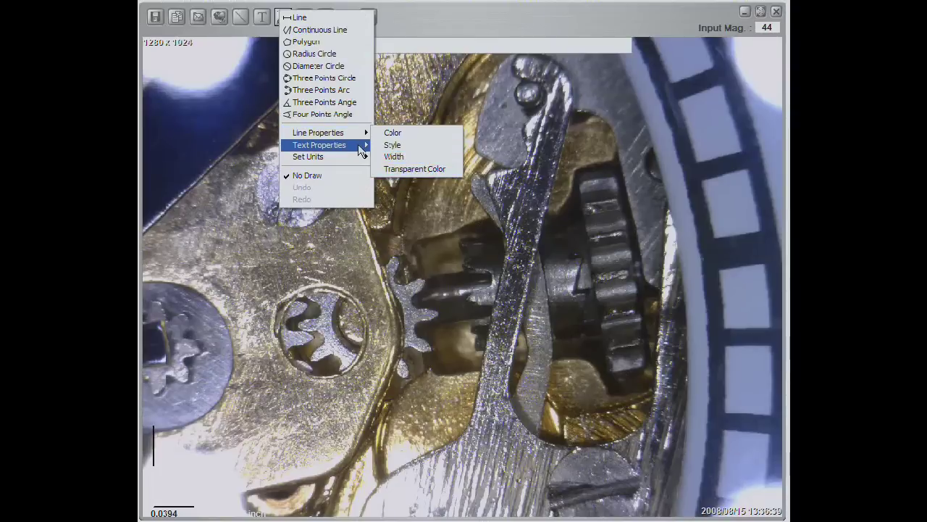
{"action": "mouse_move", "coordinate": [364, 147]}
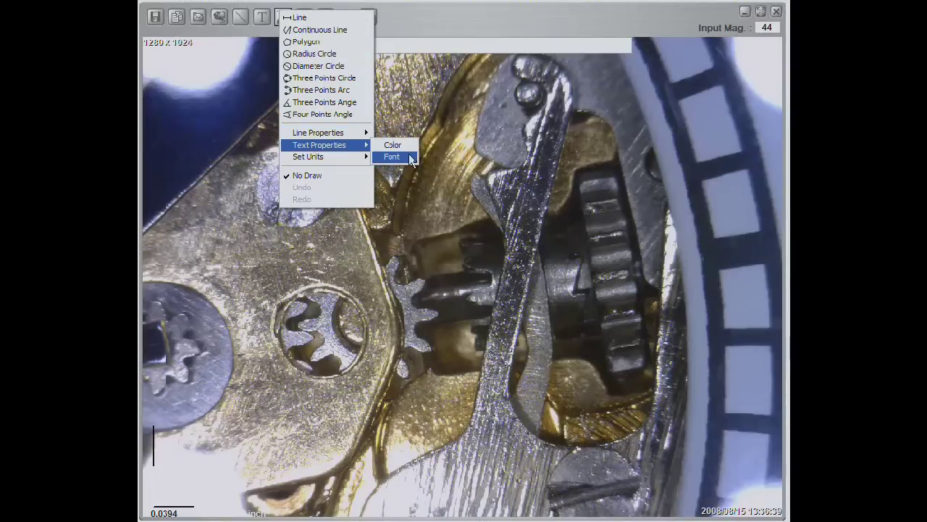
{"action": "mouse_move", "coordinate": [335, 155]}
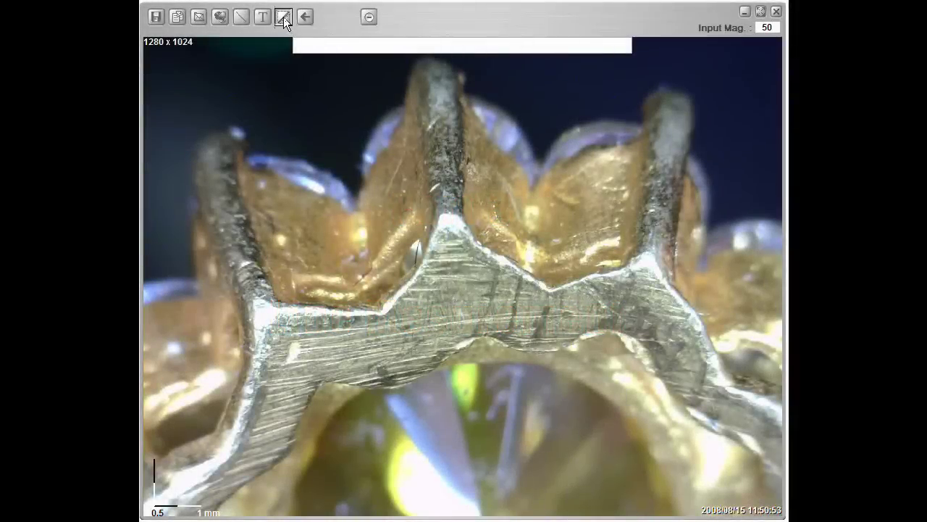
- With the Line tool, measure the lower-left band at 1.206 mm and place its label
{"action": "left_click", "coordinate": [283, 16]}
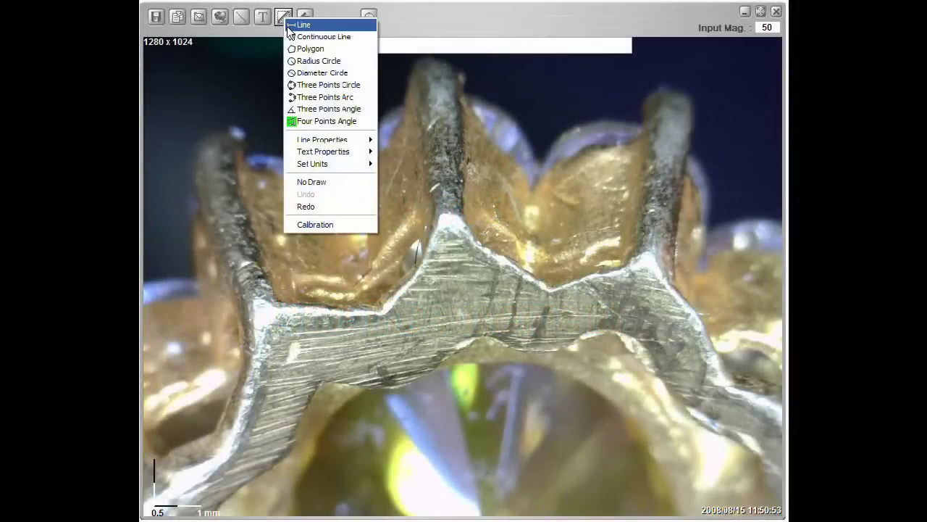
{"action": "left_click", "coordinate": [286, 26]}
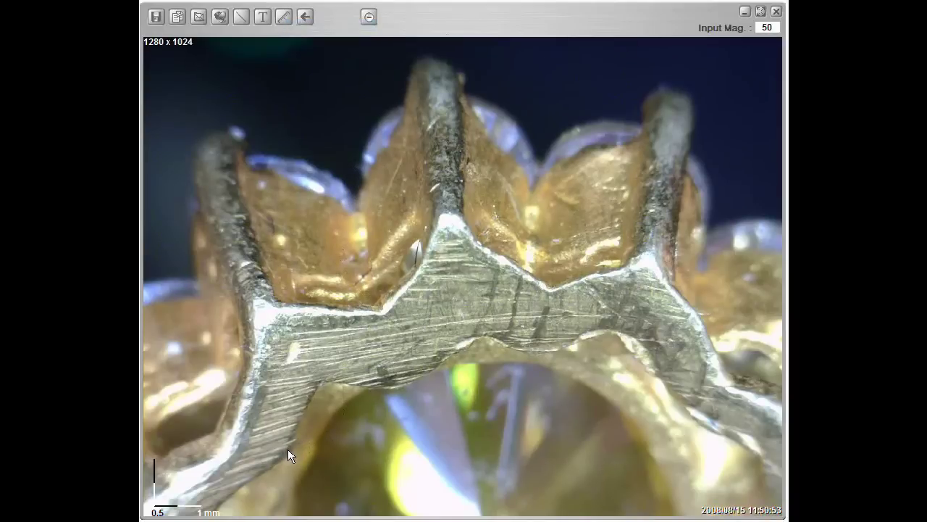
{"action": "left_click_drag", "start_coordinate": [288, 452], "coordinate": [319, 381]}
{"action": "left_click", "coordinate": [302, 430]}
- Measure the band near the right notch at 1.198 mm and place its label
{"action": "left_click", "coordinate": [550, 289]}
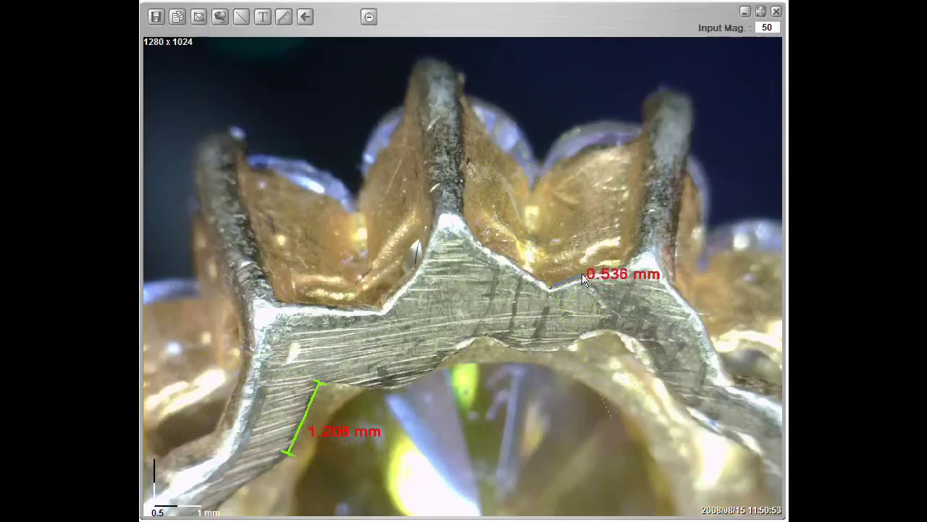
{"action": "left_click", "coordinate": [626, 272]}
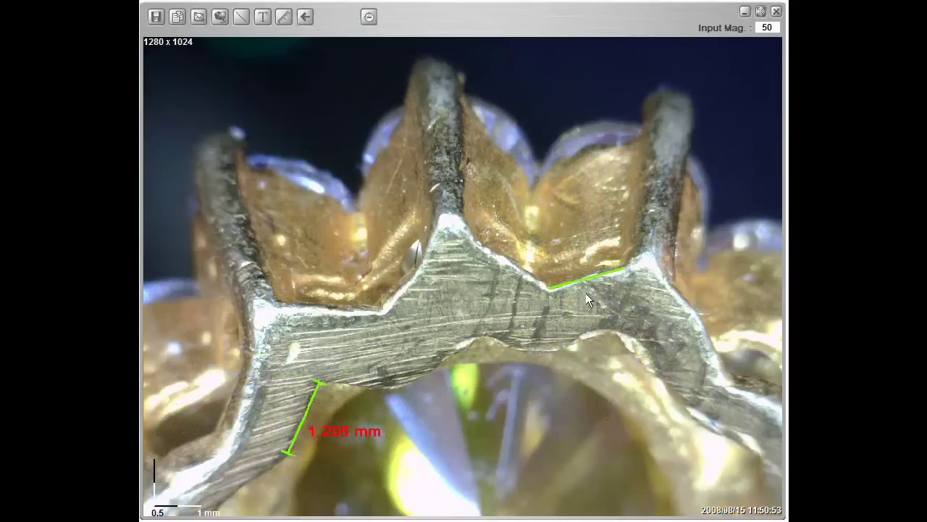
{"action": "left_click", "coordinate": [549, 306]}
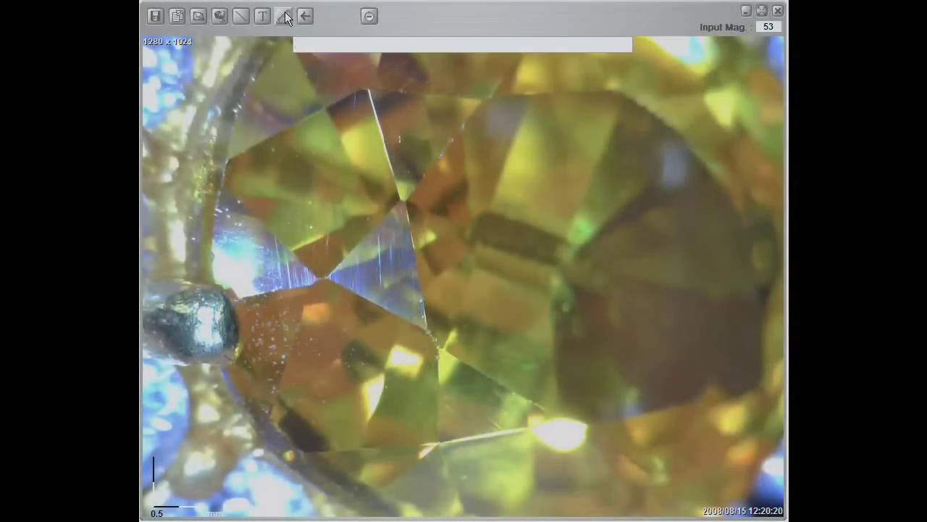
- Trace a Continuous Line along the facet edges (1.652, 1.534, 1.712 mm), then stop with No Draw
{"action": "left_click", "coordinate": [284, 16]}
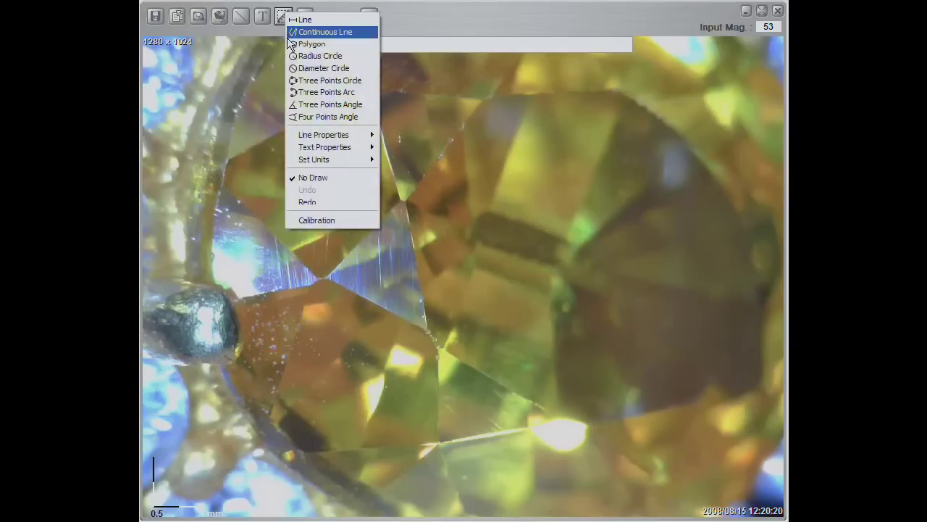
{"action": "left_click", "coordinate": [289, 33]}
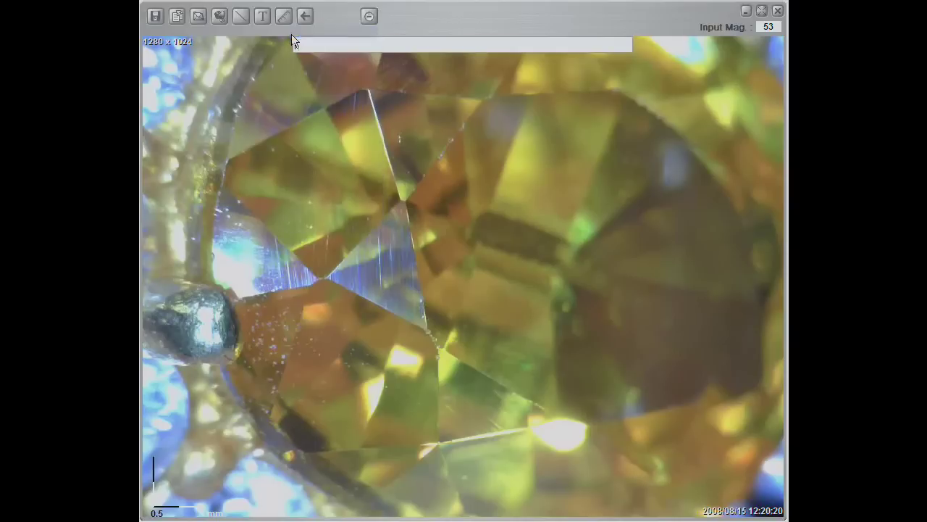
{"action": "left_click", "coordinate": [426, 330]}
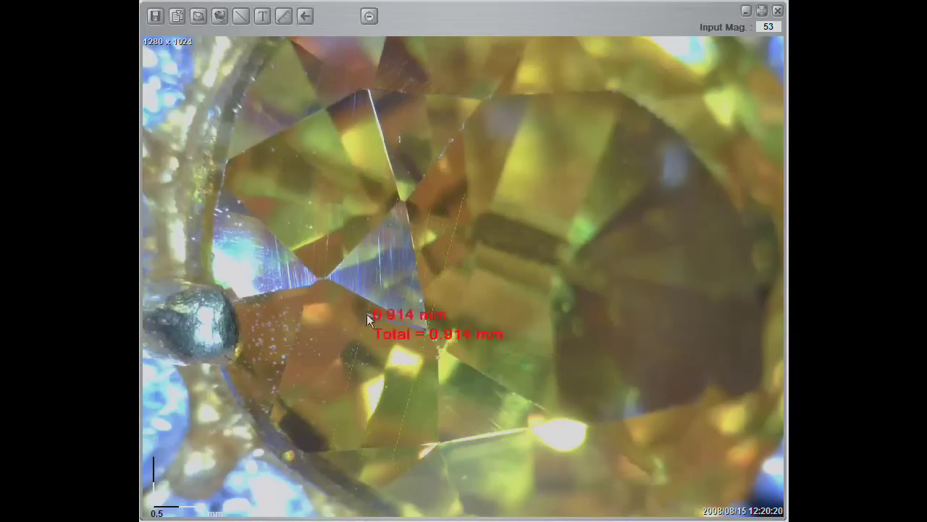
{"action": "left_click", "coordinate": [327, 278]}
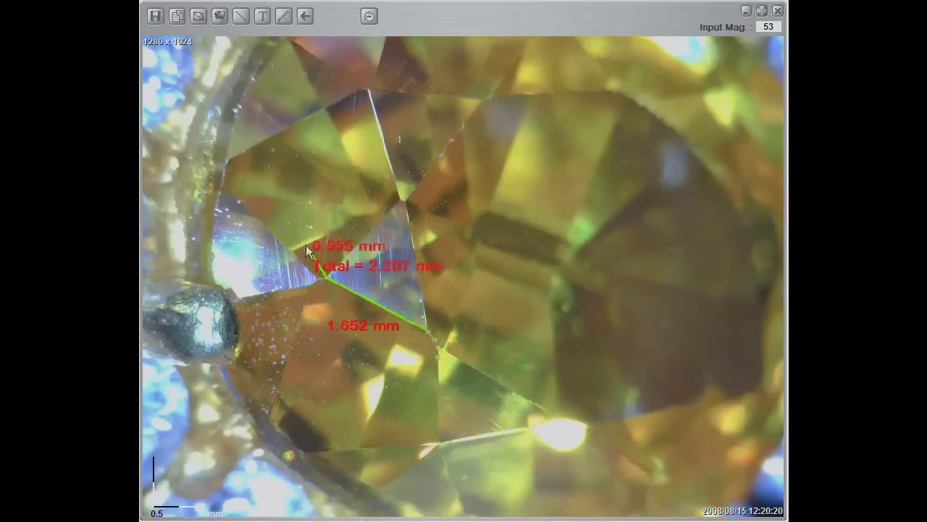
{"action": "left_click", "coordinate": [398, 200]}
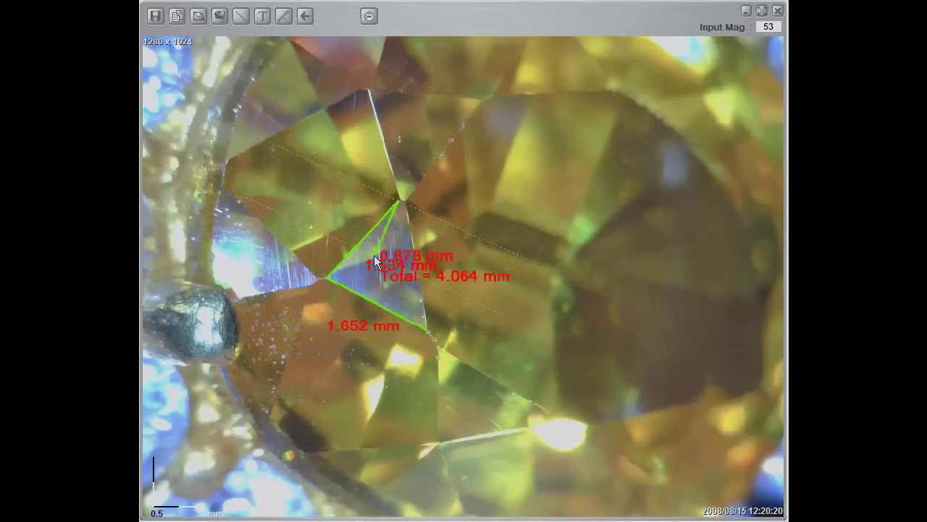
{"action": "left_click", "coordinate": [368, 90]}
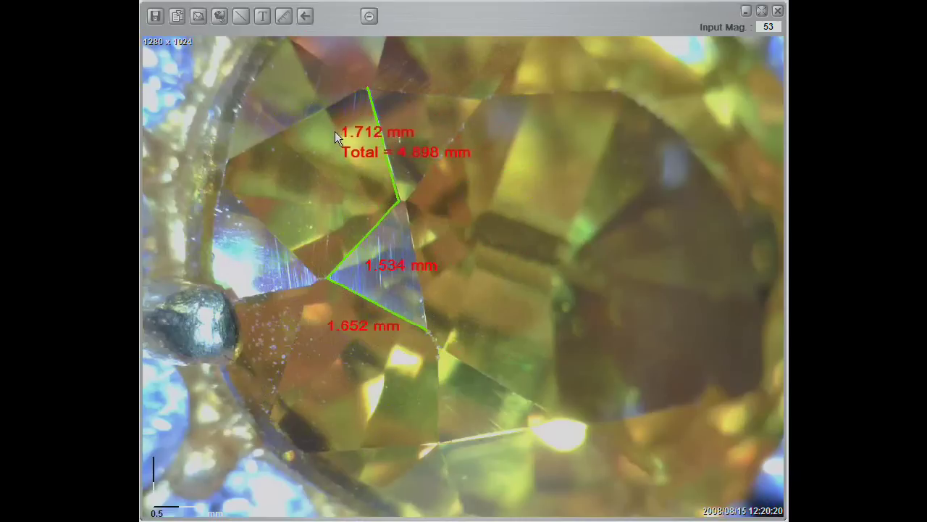
{"action": "left_click", "coordinate": [296, 143]}
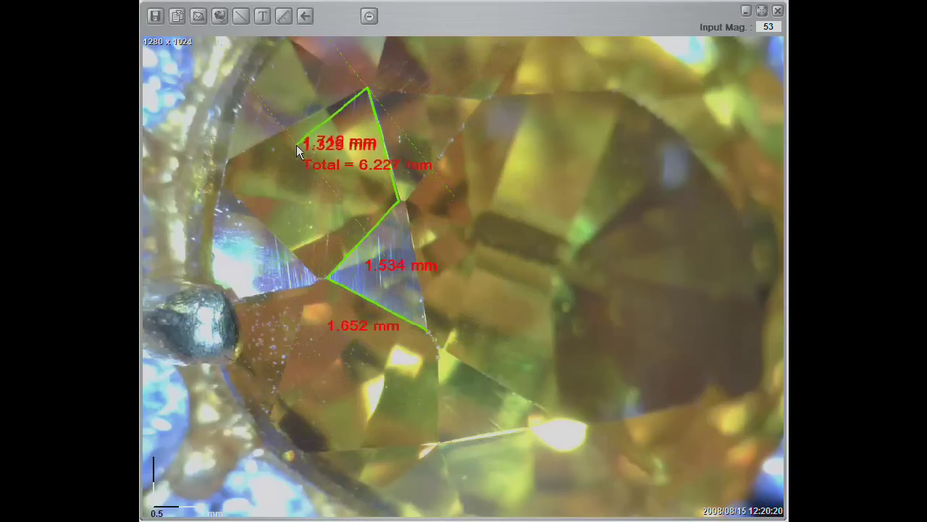
{"action": "right_click", "coordinate": [297, 162]}
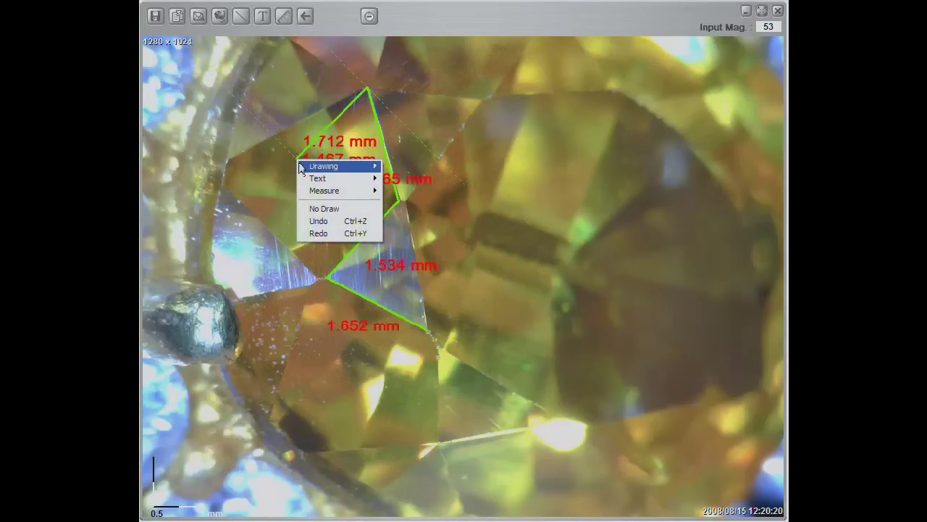
{"action": "left_click", "coordinate": [314, 207]}
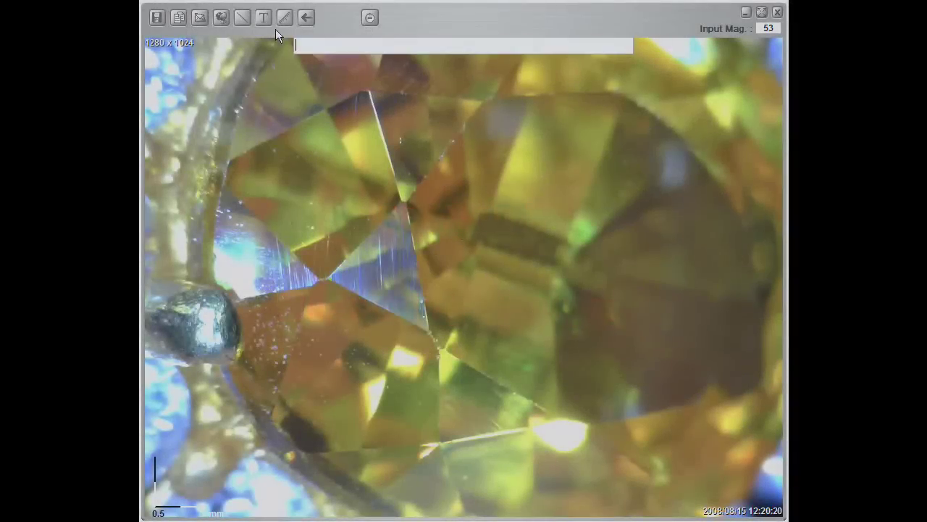
- Draw a Polygon triangle around the gem facet, first side 1.585 mm, closing at the start corner
{"action": "left_click", "coordinate": [285, 18]}
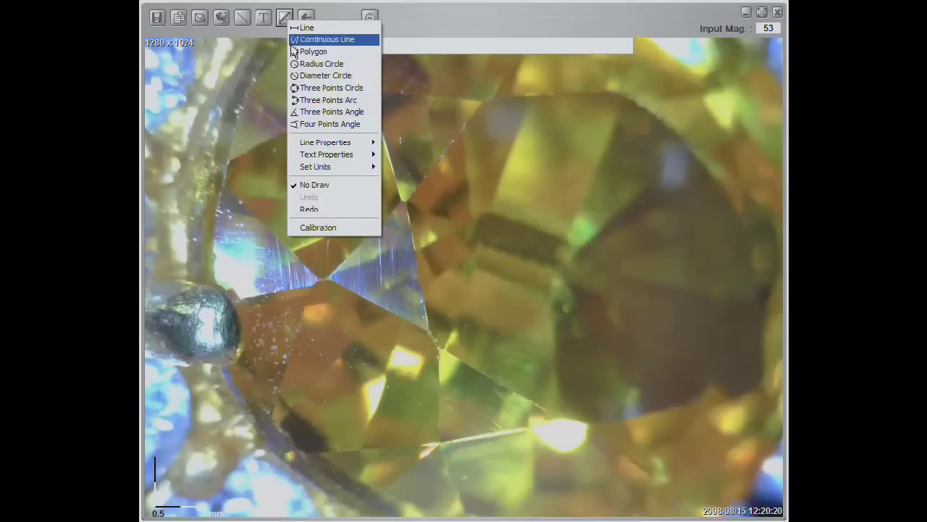
{"action": "left_click", "coordinate": [292, 51]}
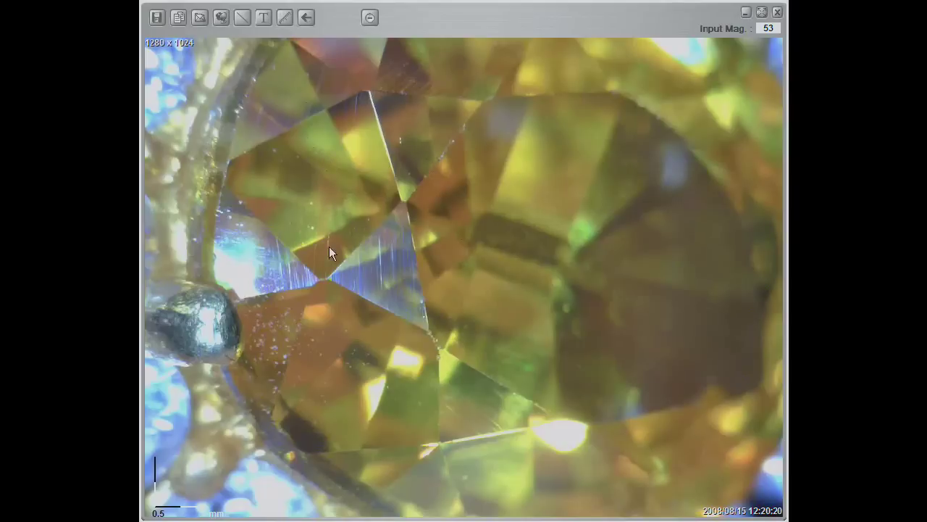
{"action": "left_click", "coordinate": [325, 281]}
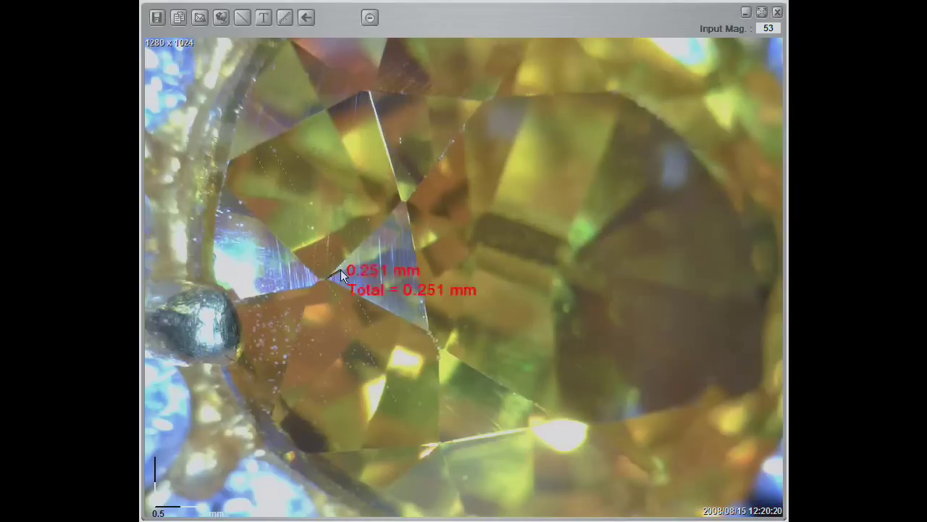
{"action": "left_click", "coordinate": [387, 205]}
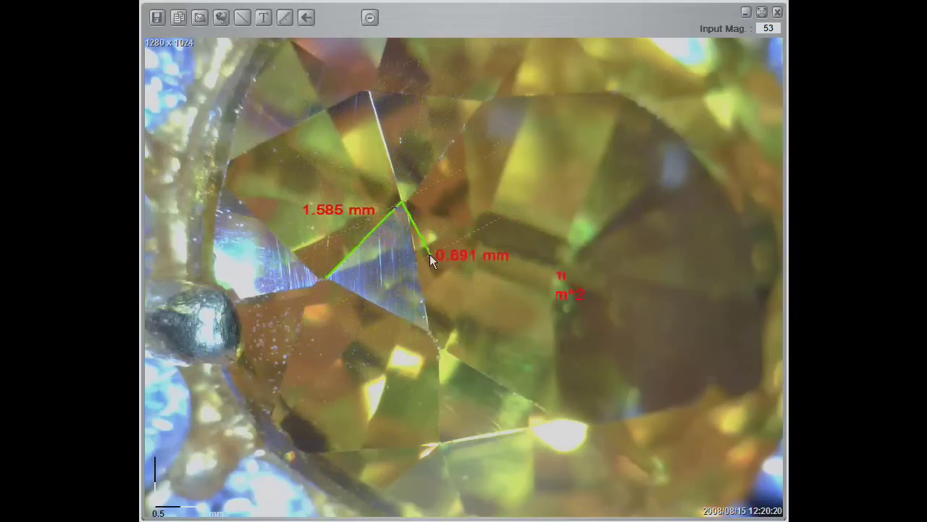
{"action": "left_click", "coordinate": [429, 334]}
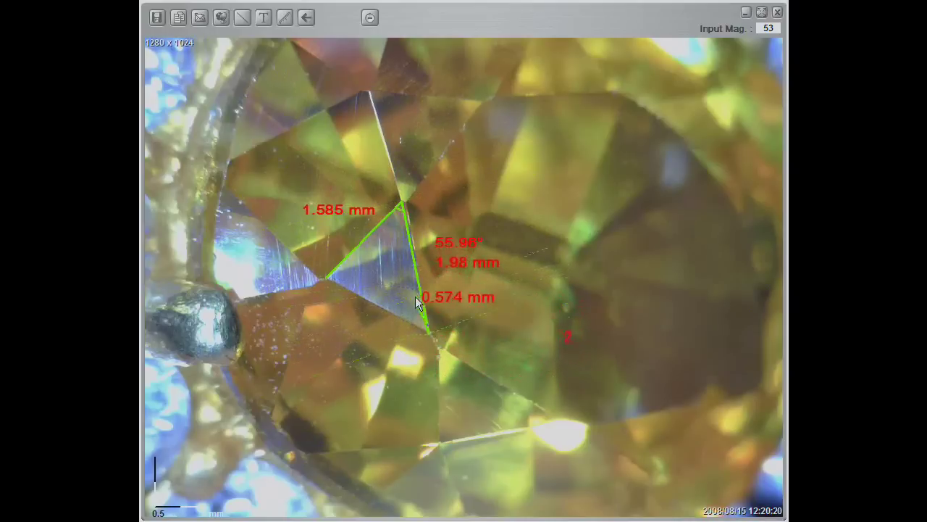
{"action": "left_click", "coordinate": [325, 277]}
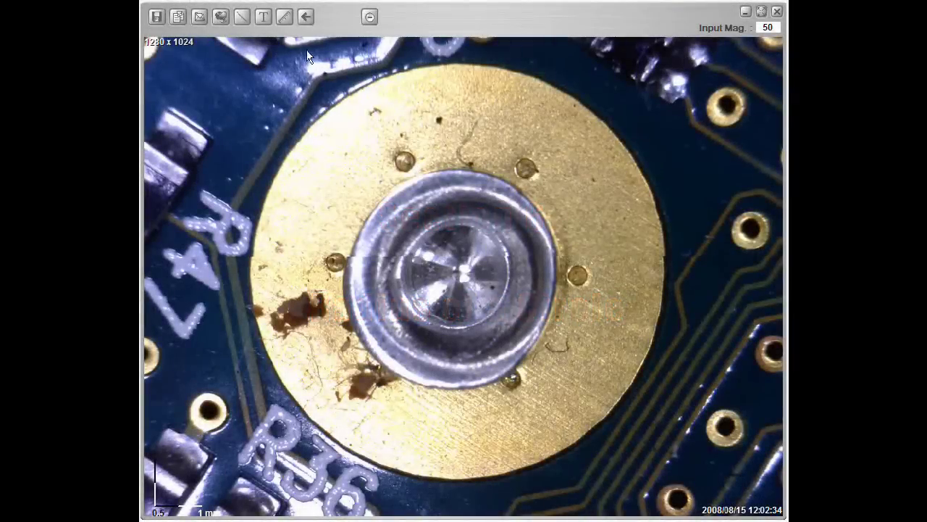
- Draw a Radius Circle from the gold pad's centre to its edge and place the r = 3.211 mm readout
{"action": "left_click", "coordinate": [284, 18]}
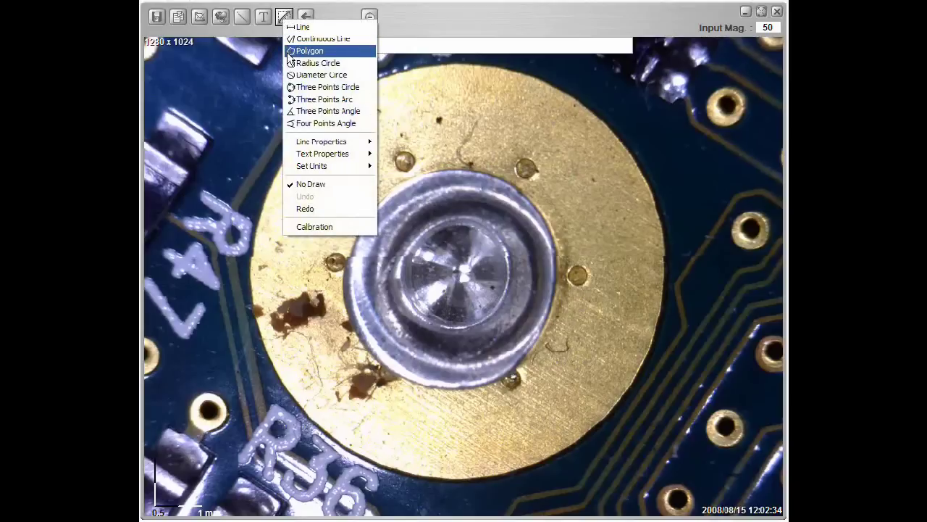
{"action": "left_click", "coordinate": [288, 63]}
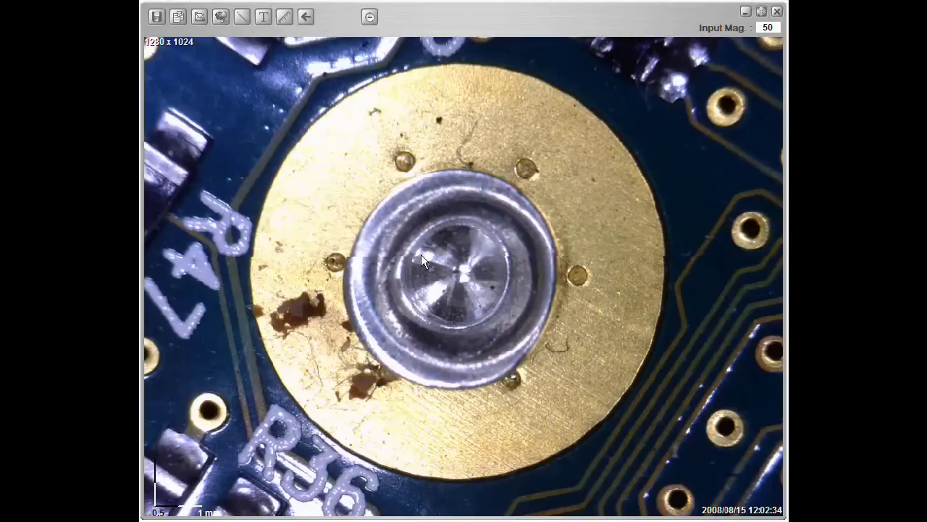
{"action": "left_click_drag", "start_coordinate": [459, 272], "coordinate": [665, 251]}
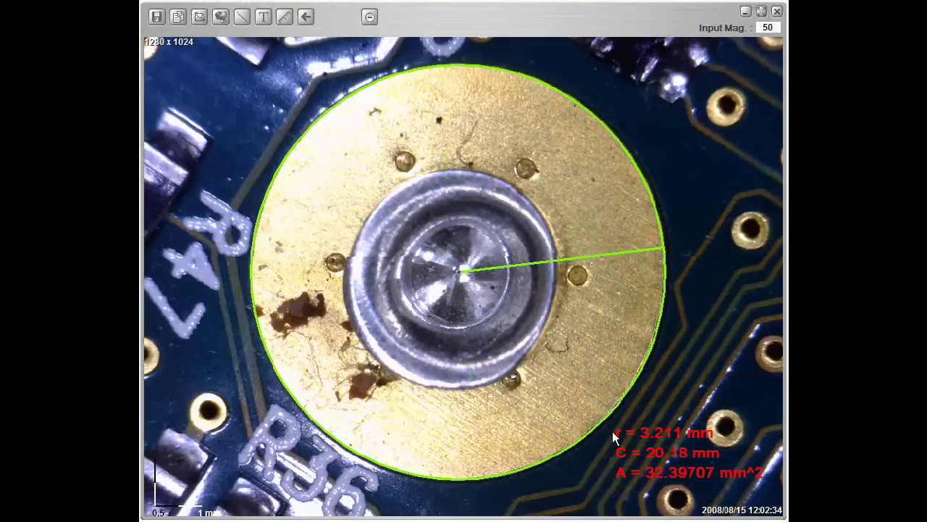
{"action": "left_click", "coordinate": [613, 437]}
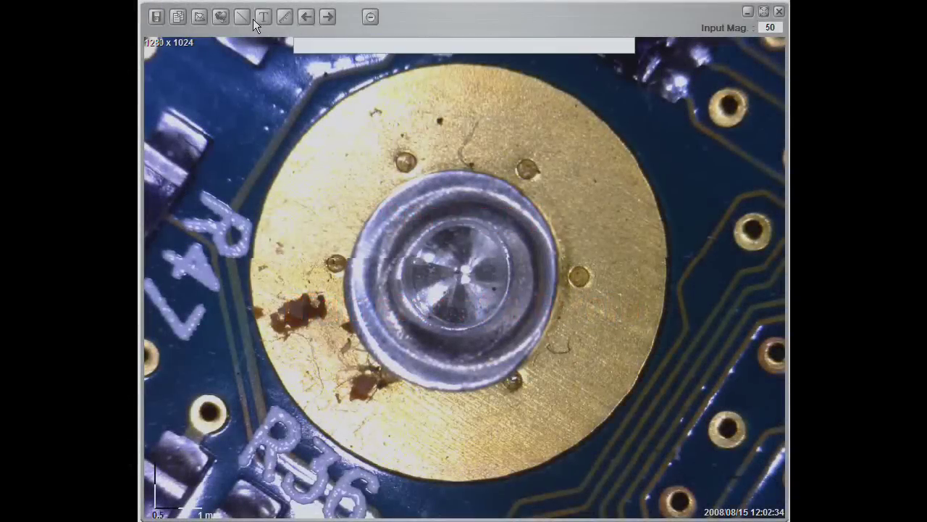
- Stretch a Diameter Circle across the gold pad to about 6.445 mm and place its readout
{"action": "left_click", "coordinate": [292, 16]}
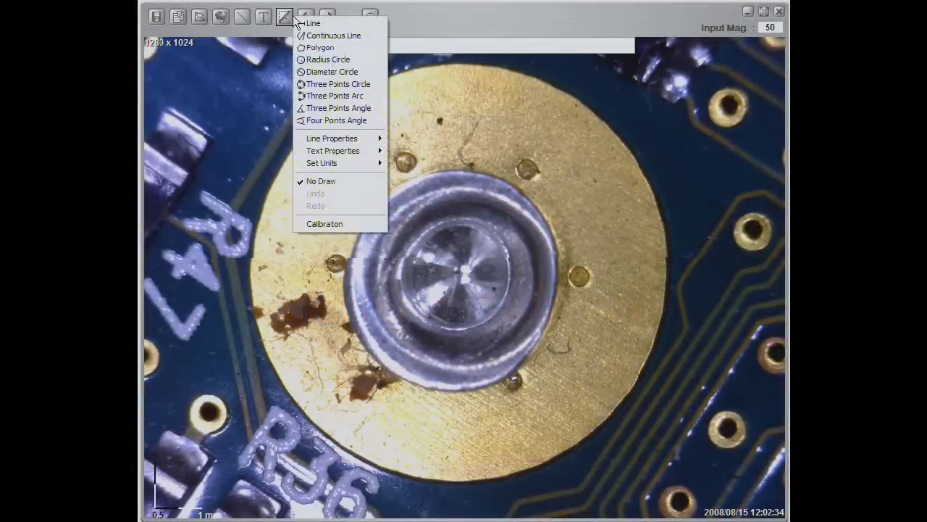
{"action": "left_click", "coordinate": [319, 72]}
{"action": "left_click_drag", "start_coordinate": [253, 267], "coordinate": [638, 265]}
{"action": "left_click_drag", "start_coordinate": [658, 274], "coordinate": [667, 273]}
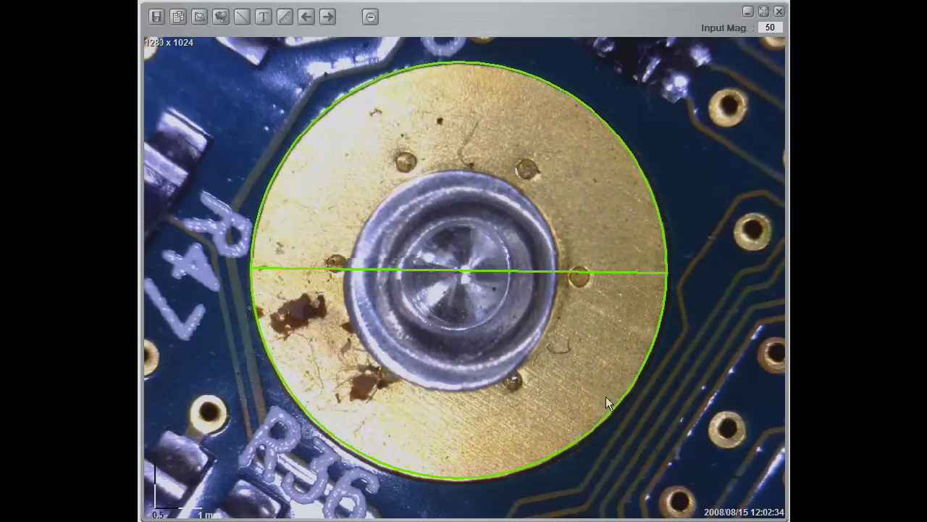
{"action": "left_click", "coordinate": [615, 430]}
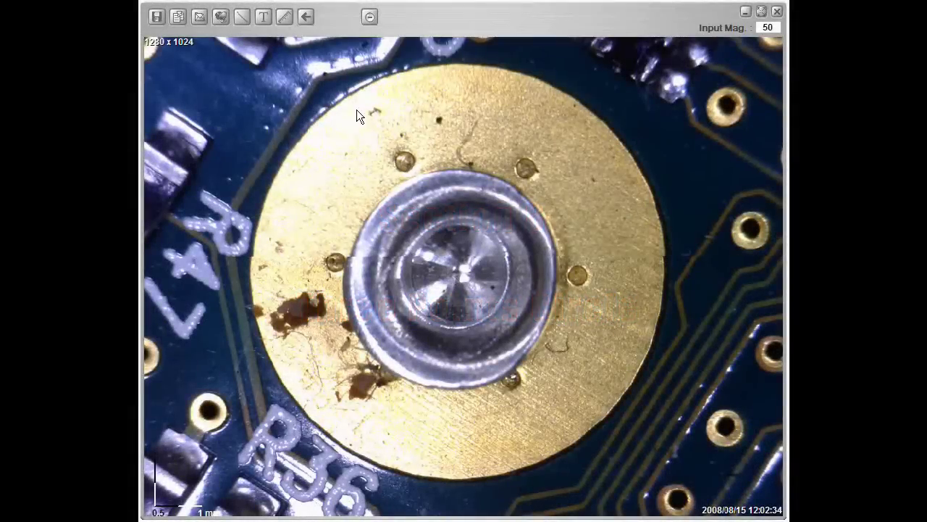
- Fit a Three Points Circle through three rim points of the gold pad, reading r = 3.218 mm
{"action": "left_click", "coordinate": [286, 20]}
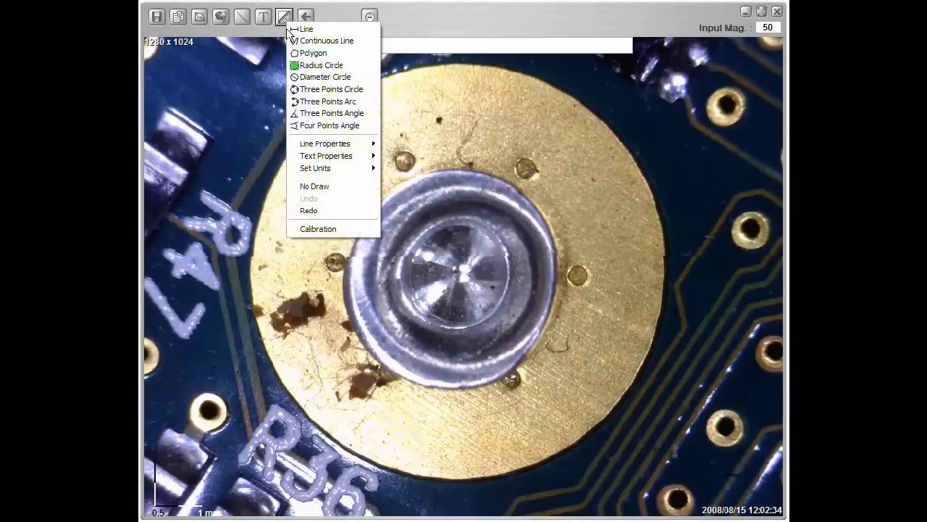
{"action": "left_click", "coordinate": [304, 87]}
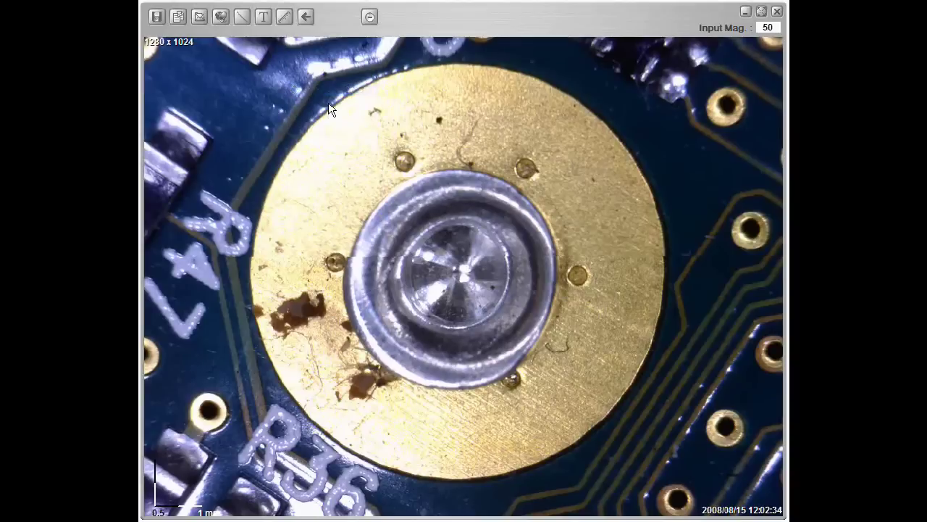
{"action": "left_click", "coordinate": [291, 151]}
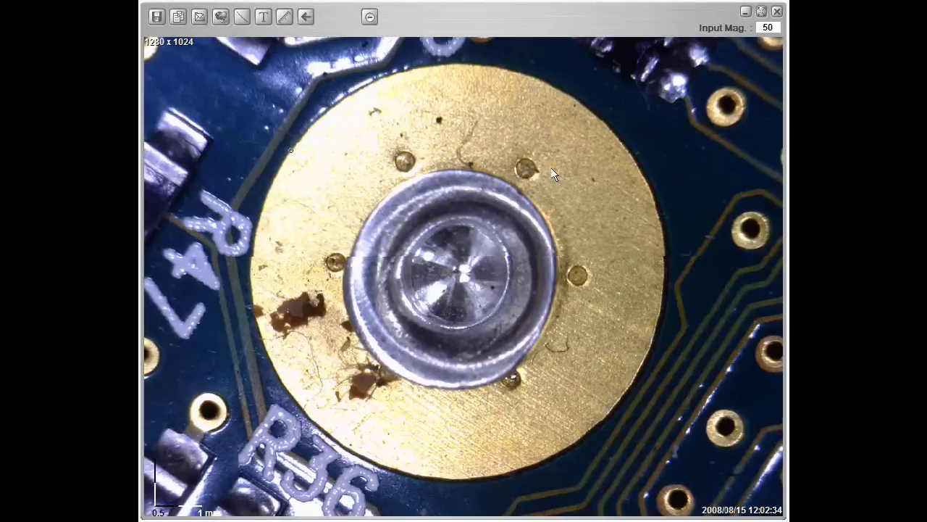
{"action": "left_click", "coordinate": [631, 160]}
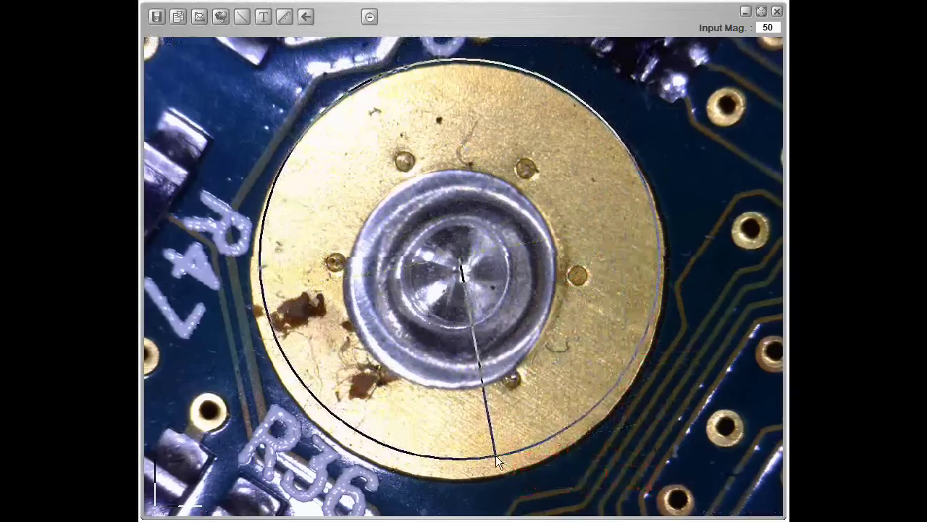
{"action": "left_click", "coordinate": [490, 484]}
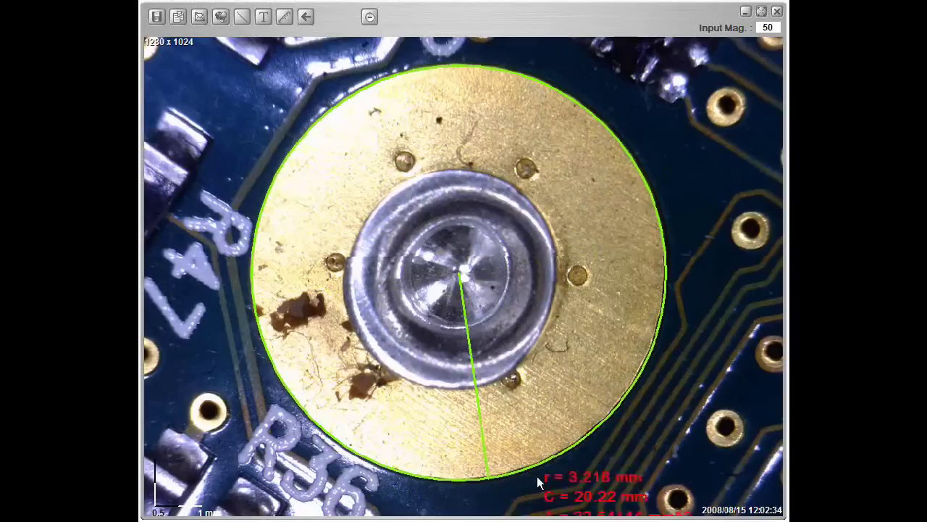
{"action": "mouse_move", "coordinate": [606, 434]}
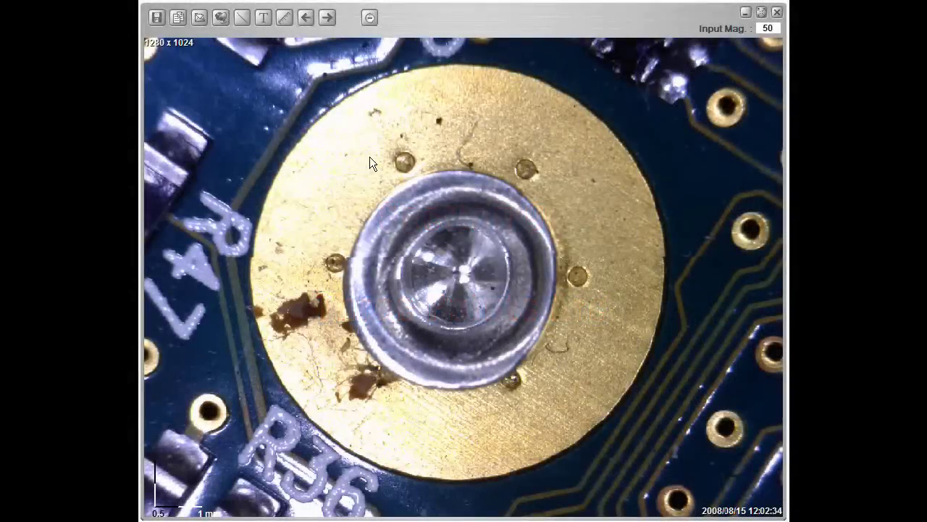
- Trace a Three Points Arc along the gold pad's top edge, giving r = 3.481 mm
{"action": "left_click", "coordinate": [285, 20]}
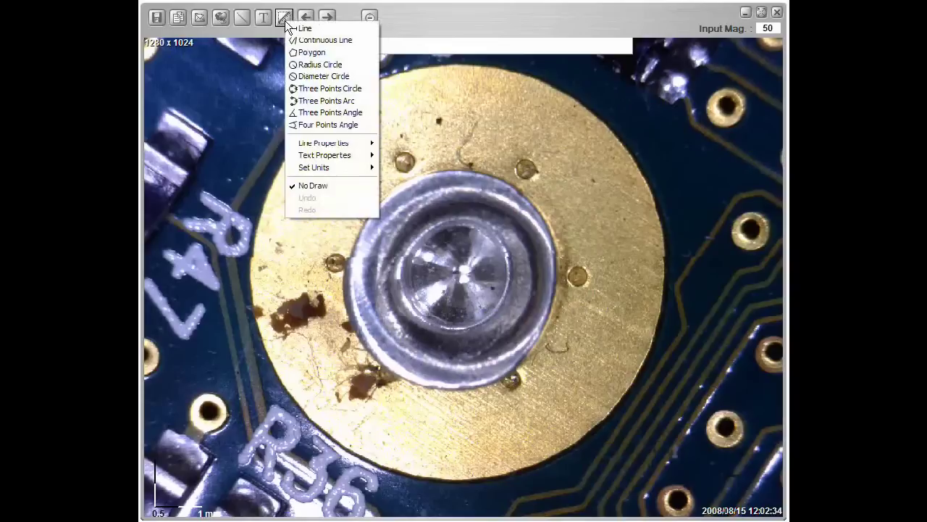
{"action": "left_click", "coordinate": [319, 101]}
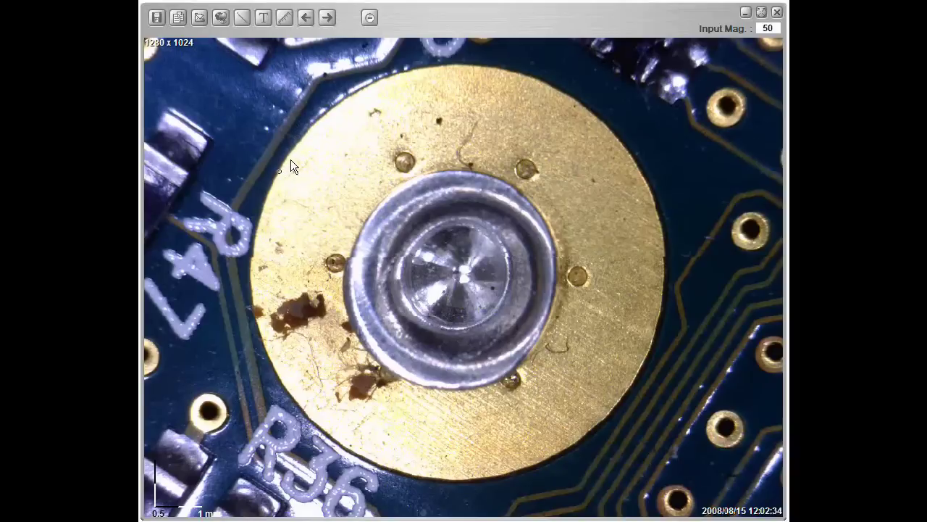
{"action": "left_click", "coordinate": [542, 83]}
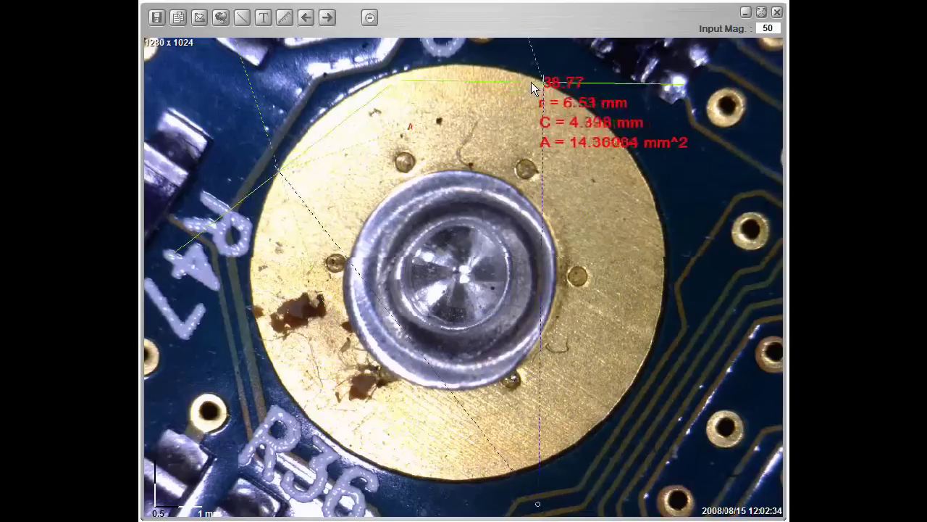
{"action": "left_click", "coordinate": [383, 79]}
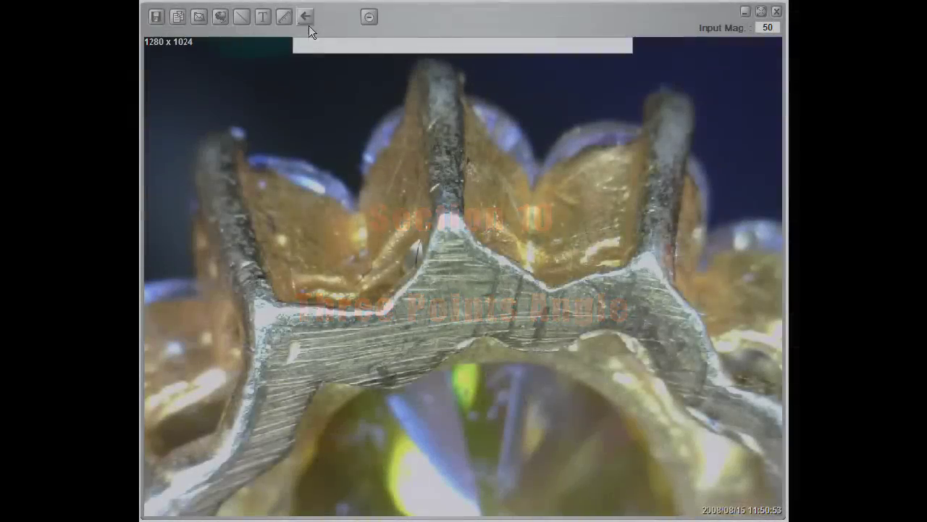
- Measure the band's inner bend with a Three Points Angle and place the 133.48° label
{"action": "left_click", "coordinate": [284, 16]}
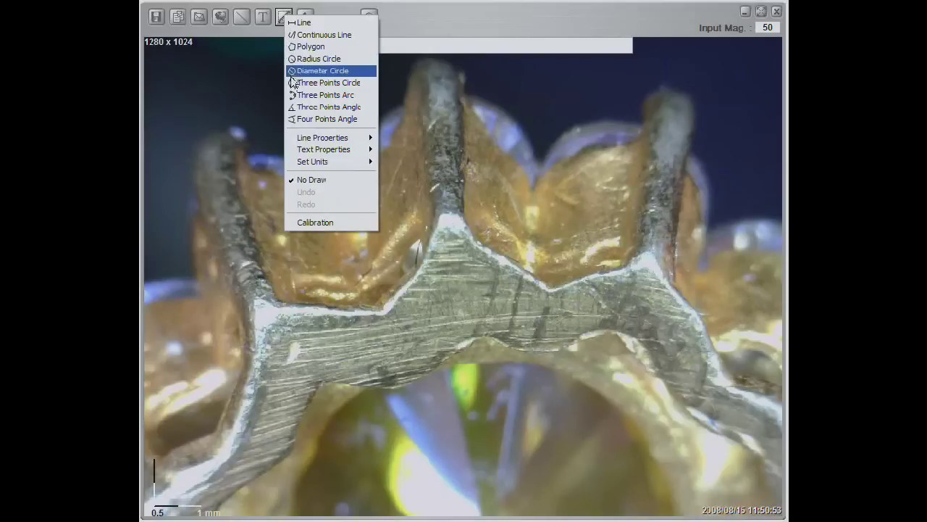
{"action": "left_click", "coordinate": [301, 107]}
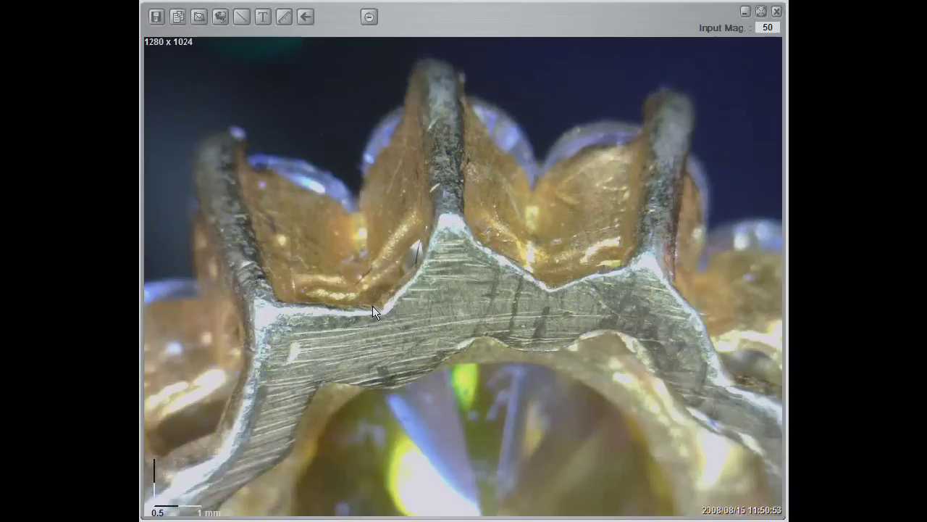
{"action": "left_click", "coordinate": [419, 264]}
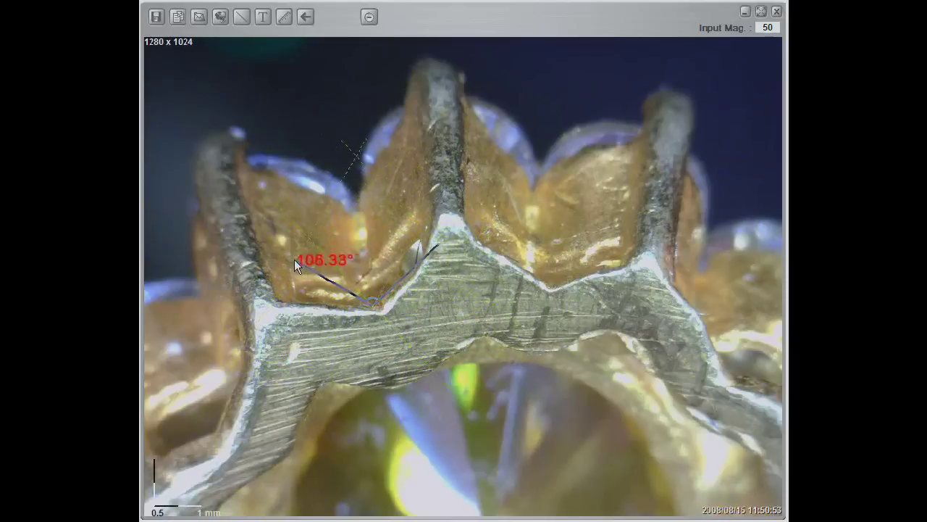
{"action": "left_click", "coordinate": [264, 299]}
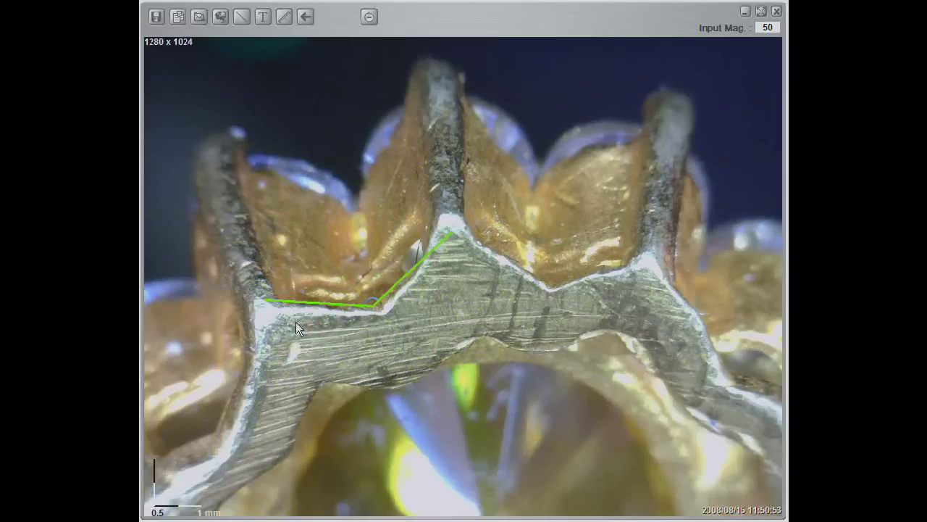
{"action": "left_click", "coordinate": [276, 266]}
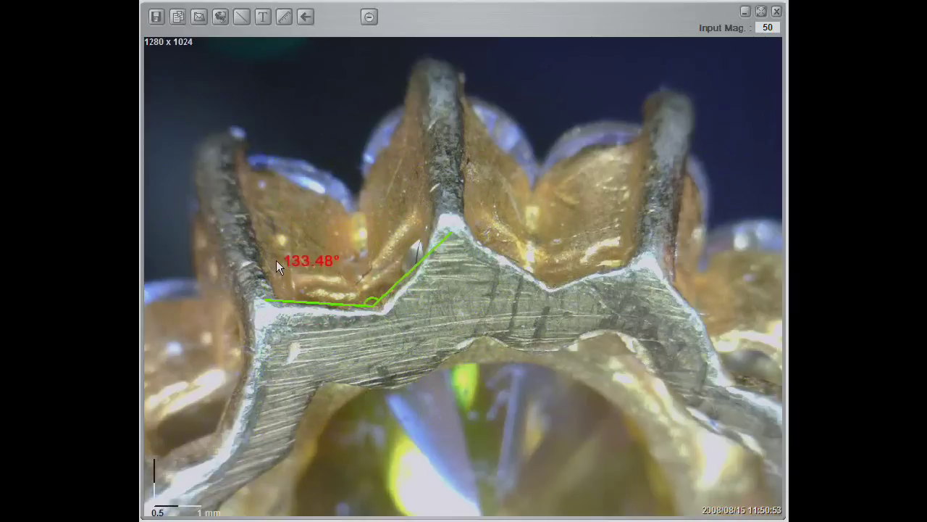